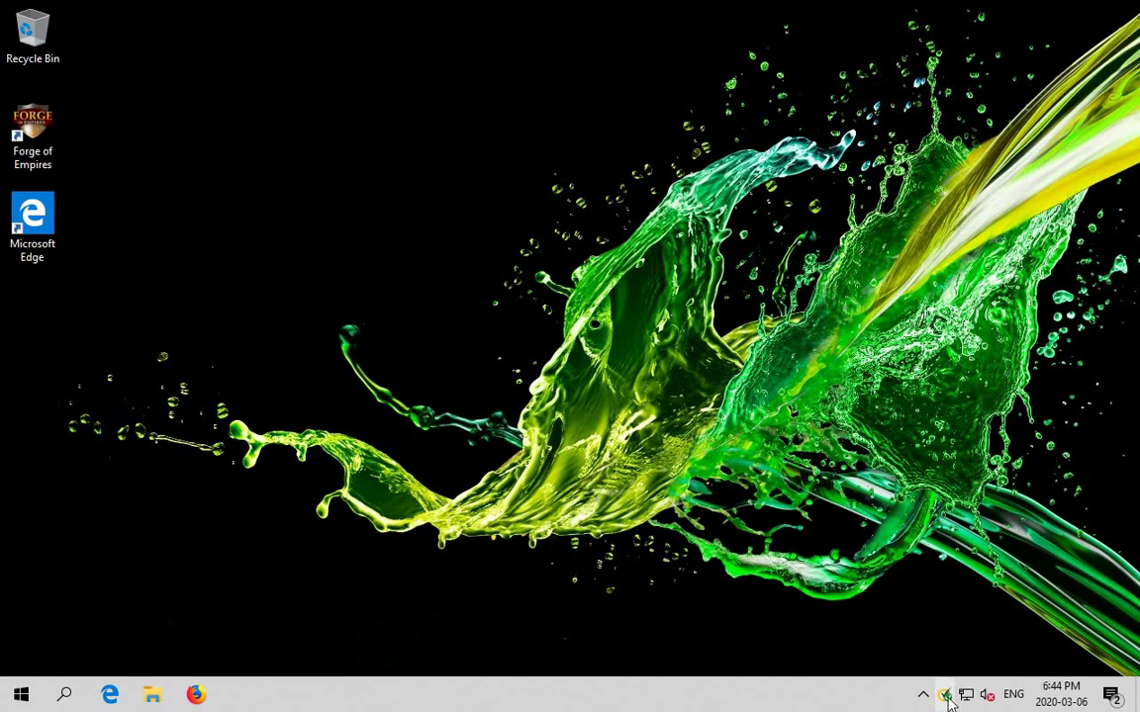
# Step: Close the Norton Security Ultra window and search the Start menu for 'contro'
pyautogui.rightClick(947, 699)
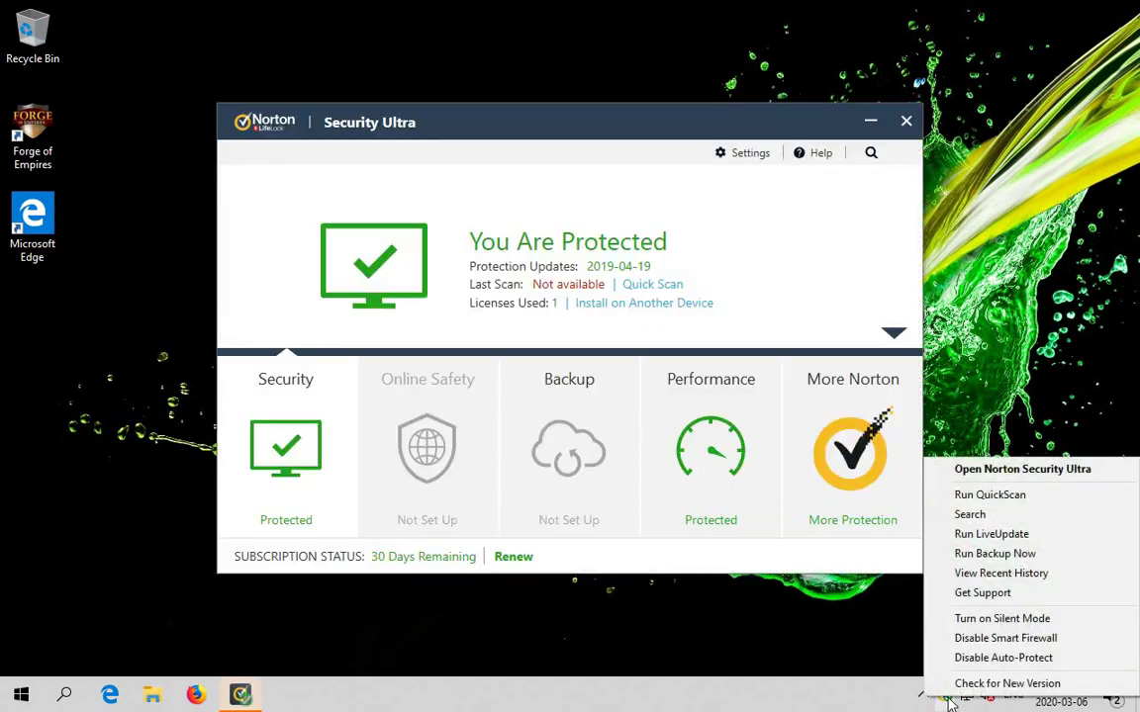
pyautogui.click(509, 143)
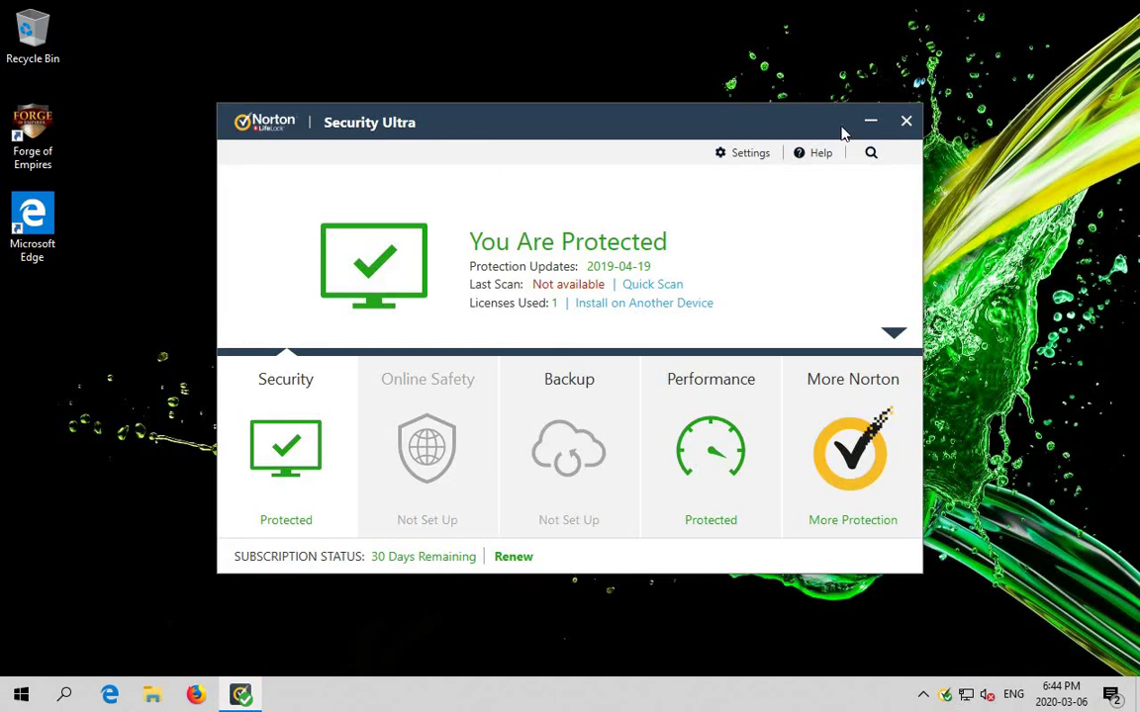
pyautogui.click(907, 124)
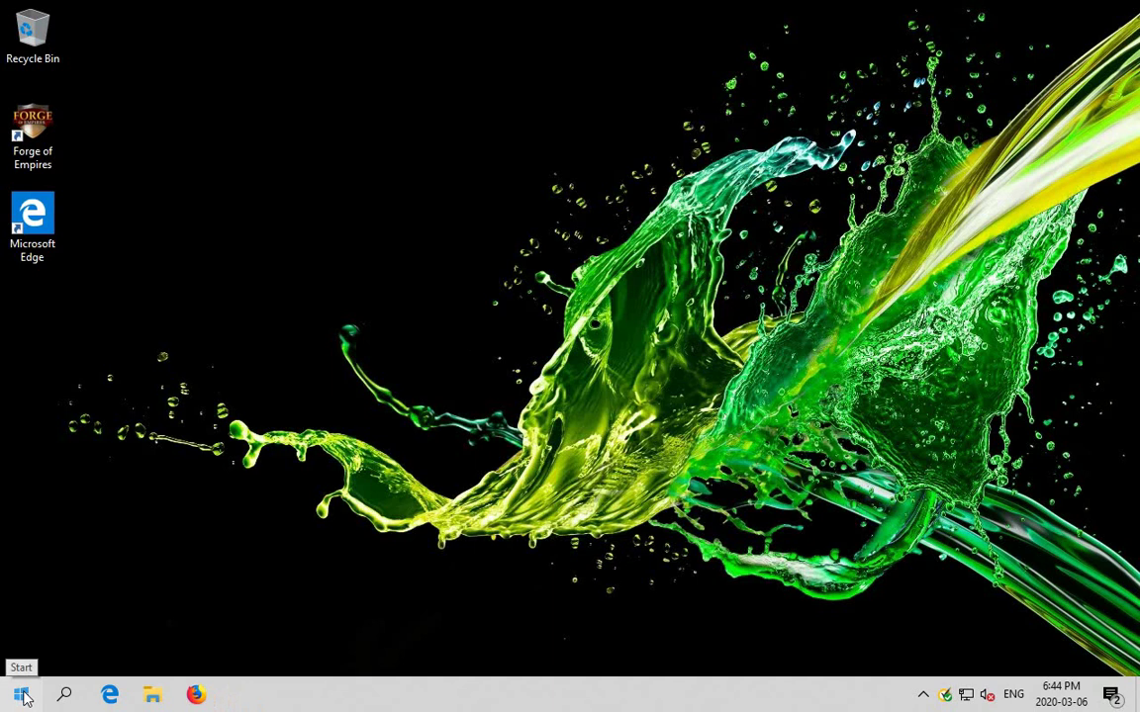
pyautogui.click(21, 696)
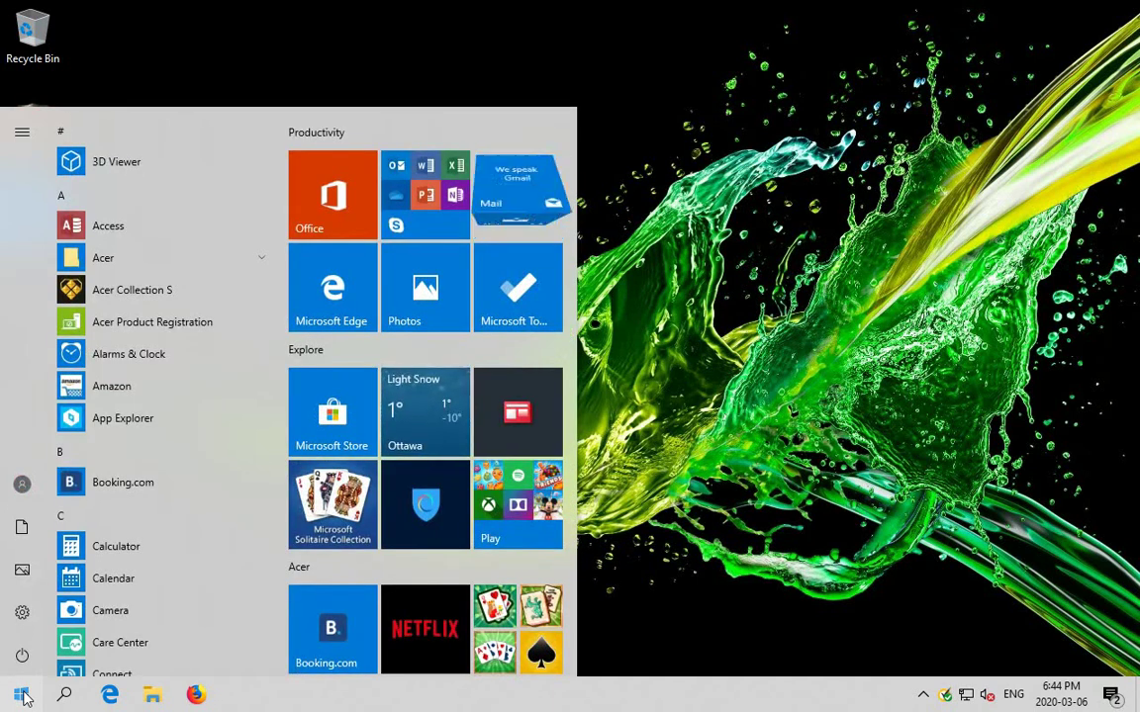
pyautogui.write('contro')
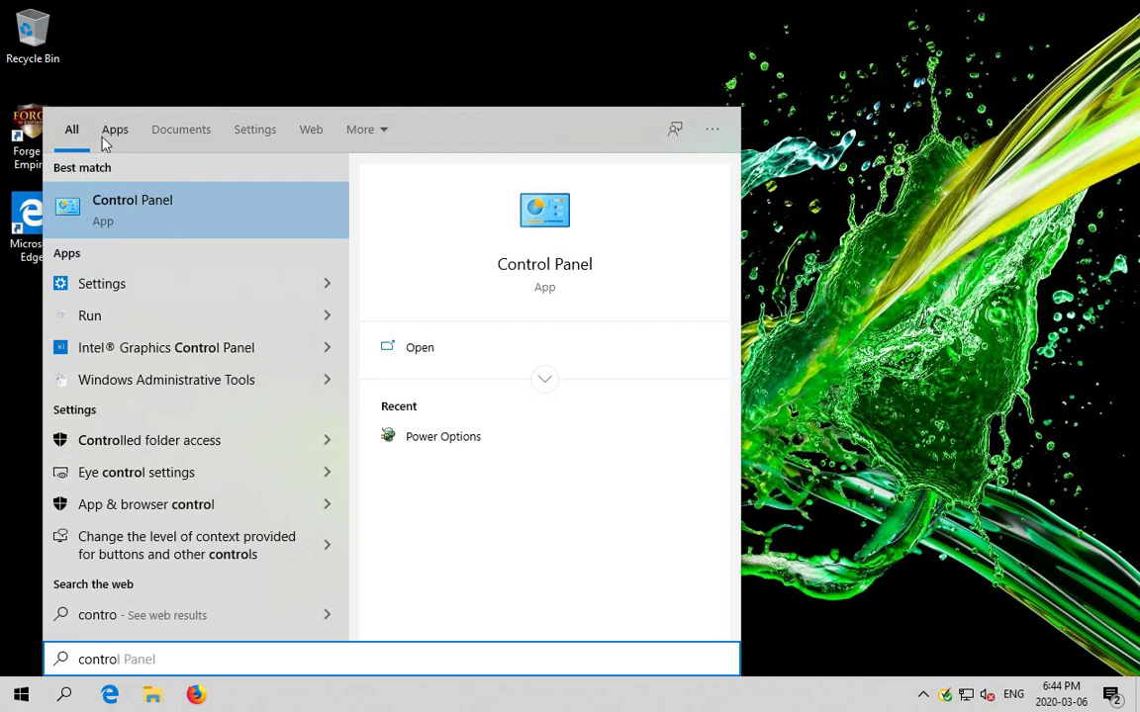
# Step: Open Control Panel, view all items as Small icons, and maximize the window
pyautogui.click(88, 218)
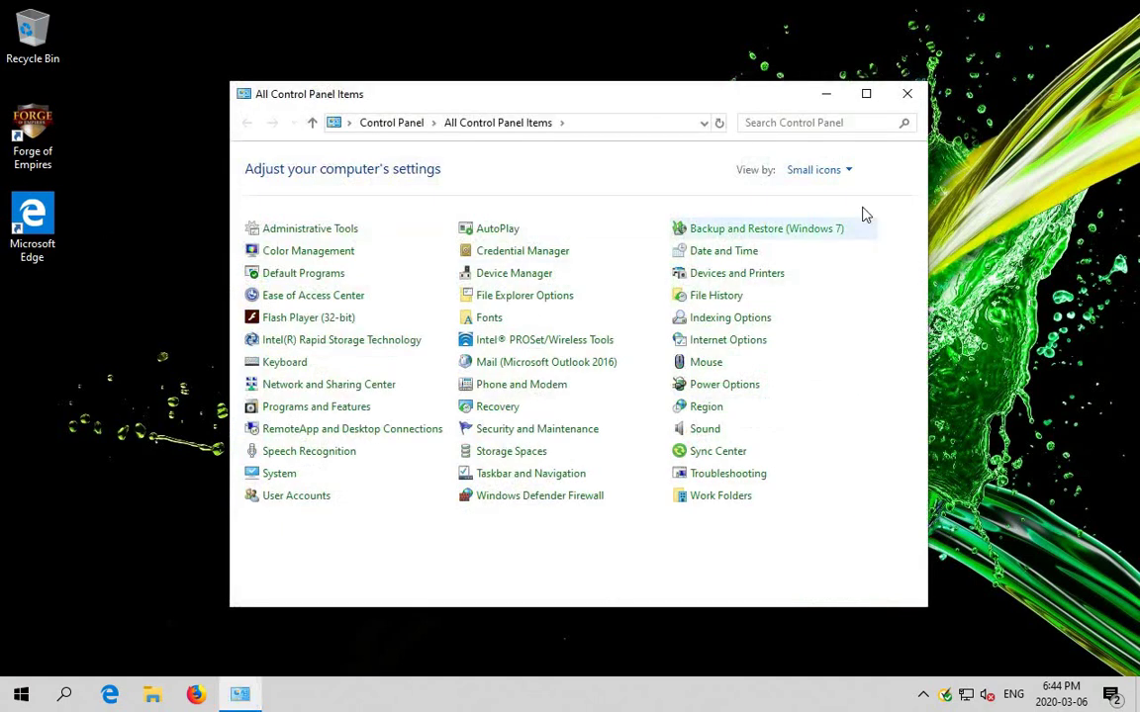
pyautogui.click(850, 177)
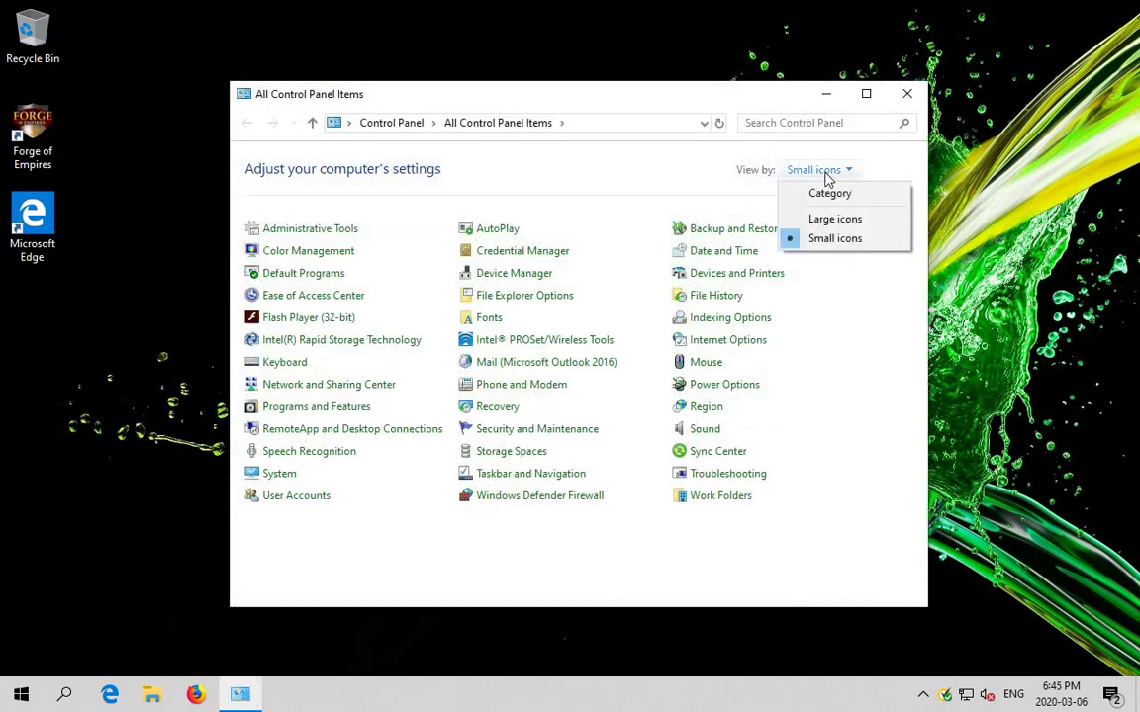
pyautogui.click(843, 243)
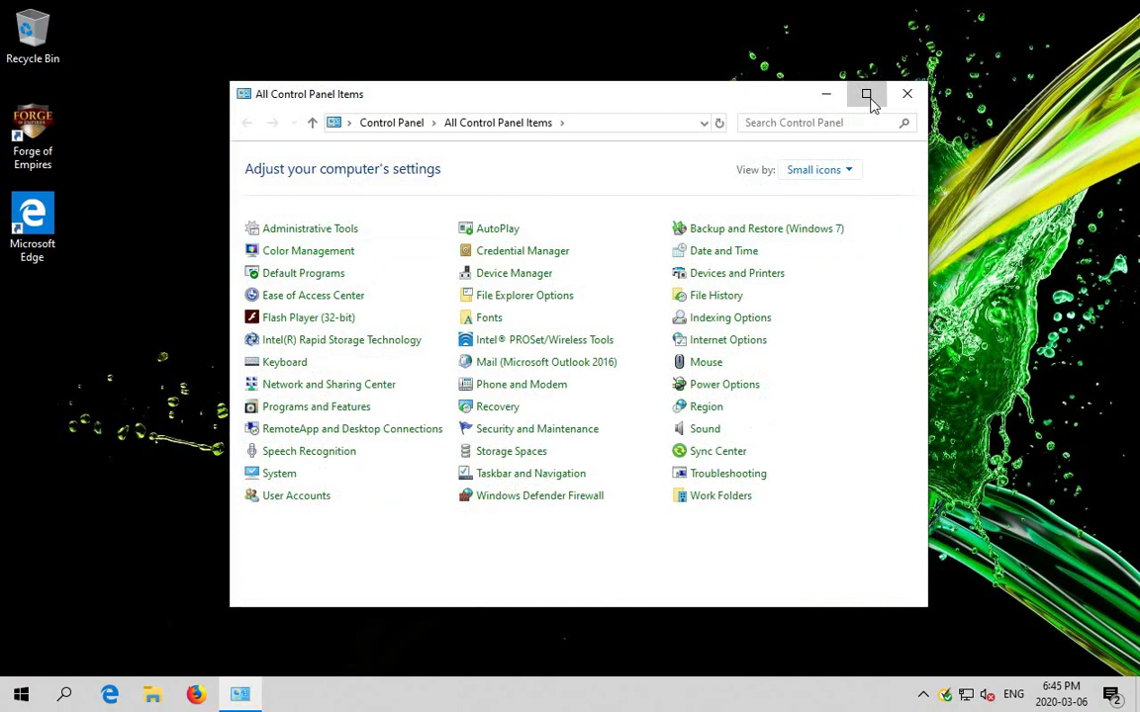
pyautogui.click(866, 94)
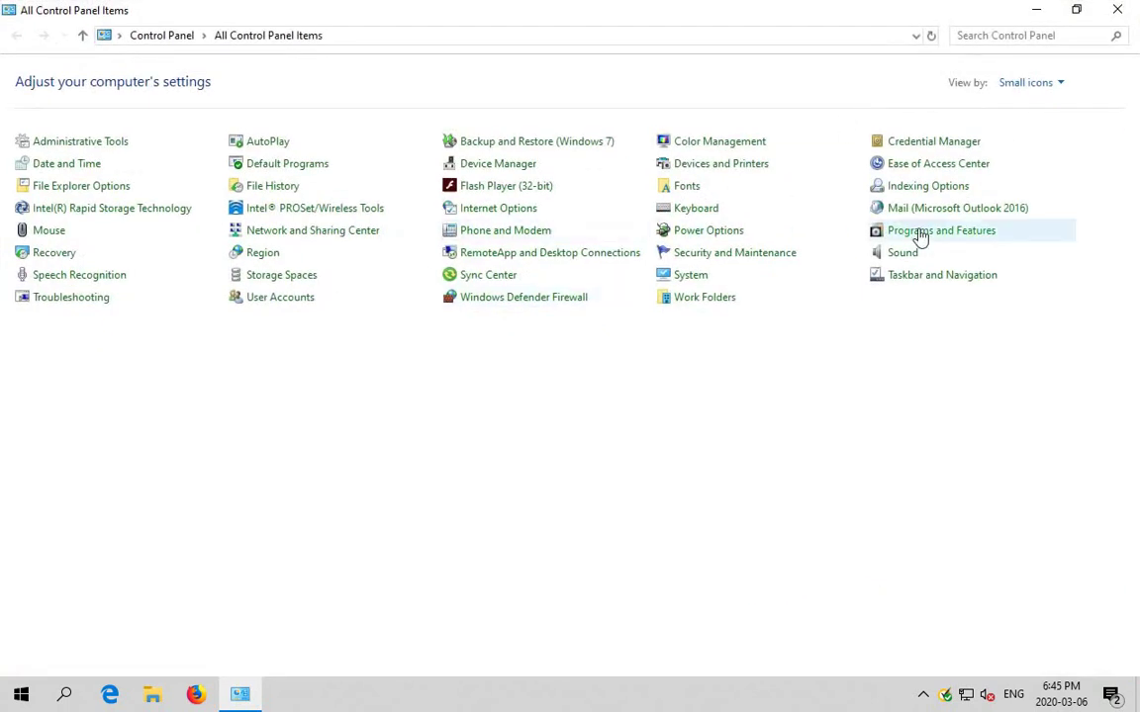
# Step: Open Programs and Features and select Norton Security Ultra, which opens its Norton window
pyautogui.click(940, 238)
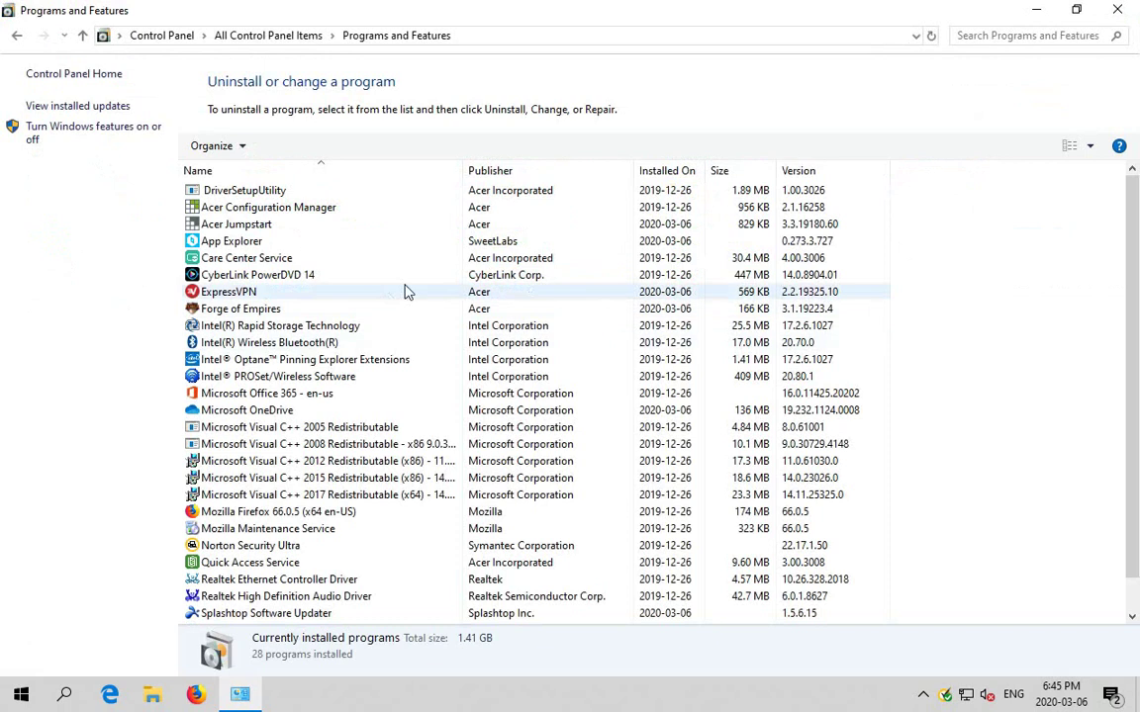
pyautogui.scroll(-1, 401, 286)
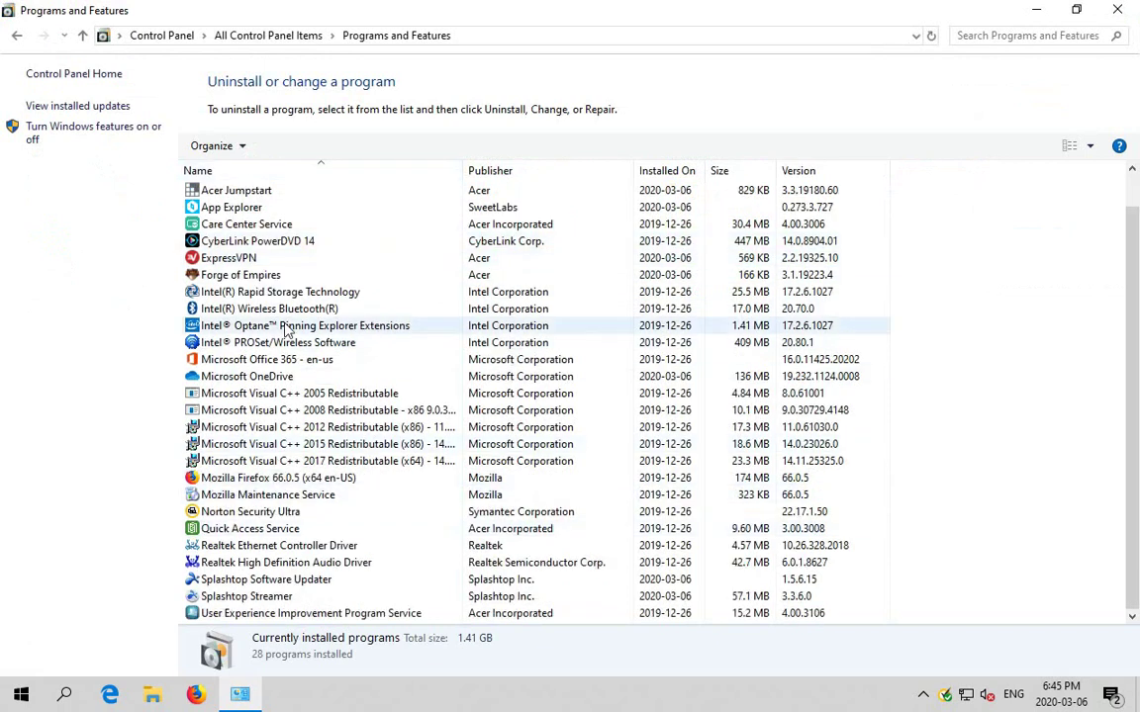
pyautogui.scroll(1, 287, 329)
pyautogui.scroll(-1, 287, 330)
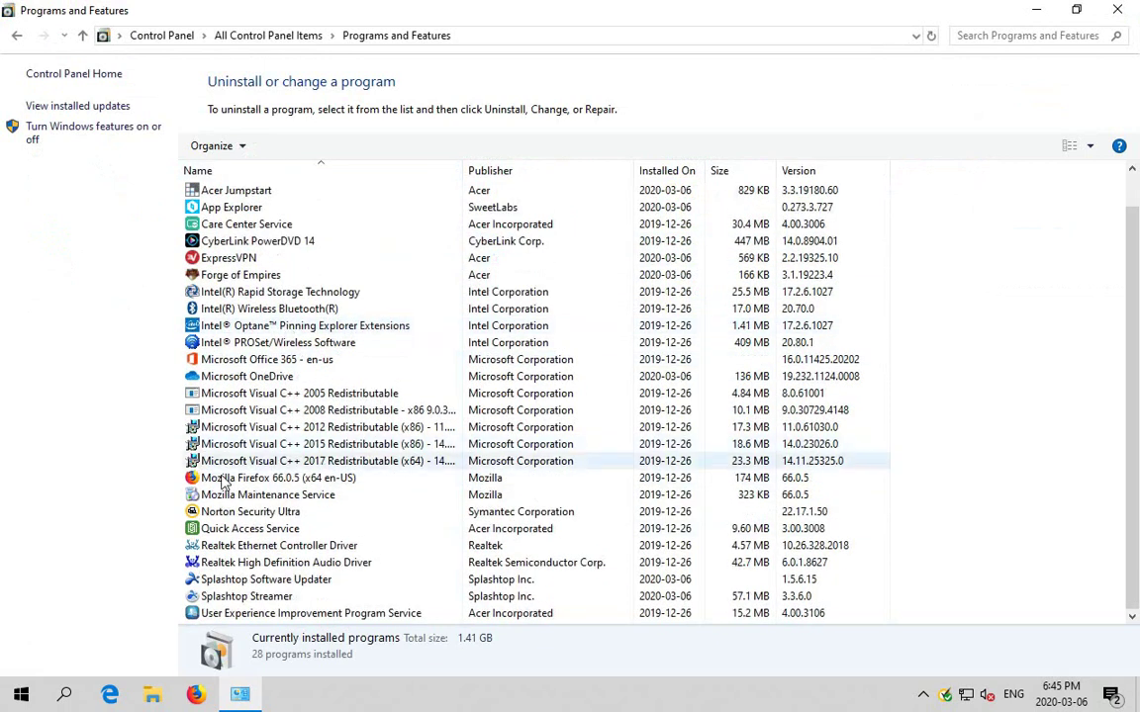
pyautogui.click(265, 515)
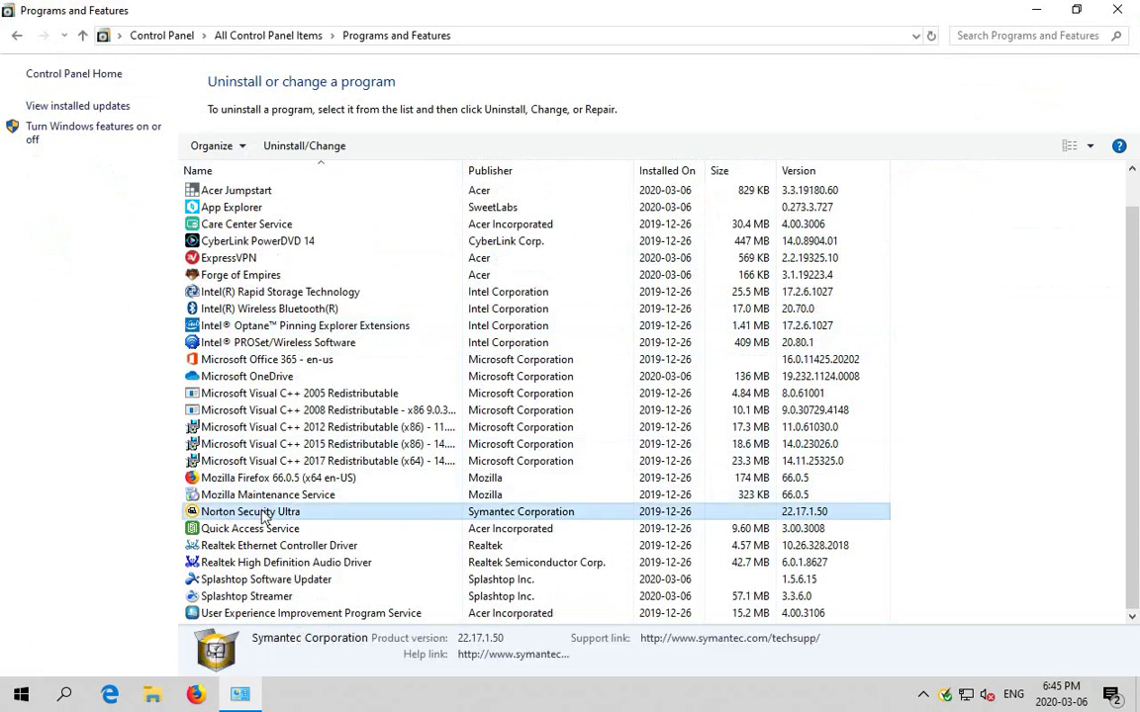
pyautogui.doubleClick(265, 516)
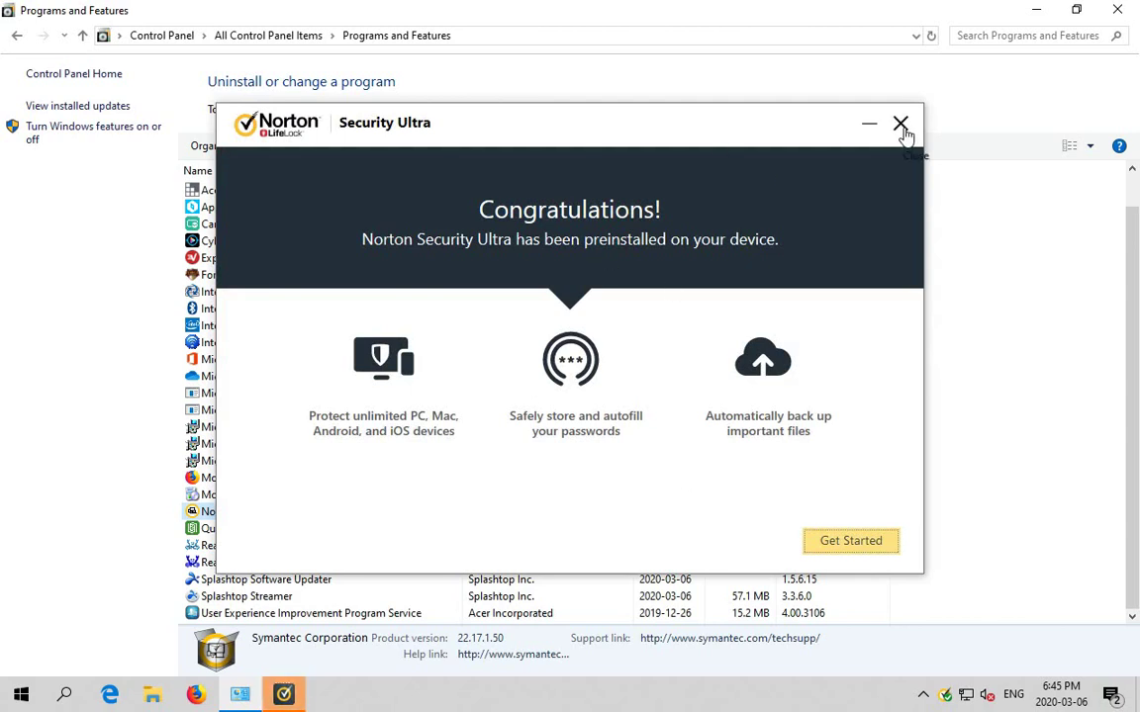
pyautogui.click(900, 124)
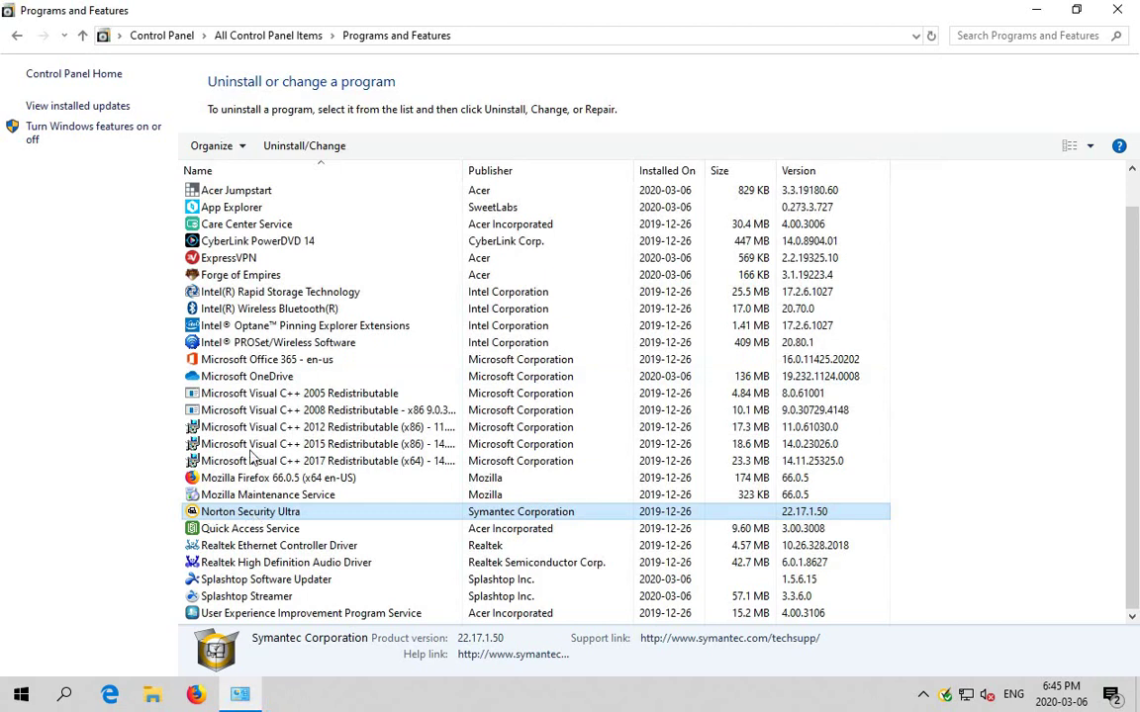
# Step: Start uninstalling Norton Security Ultra and allow the uninstaller to make changes
pyautogui.click(307, 151)
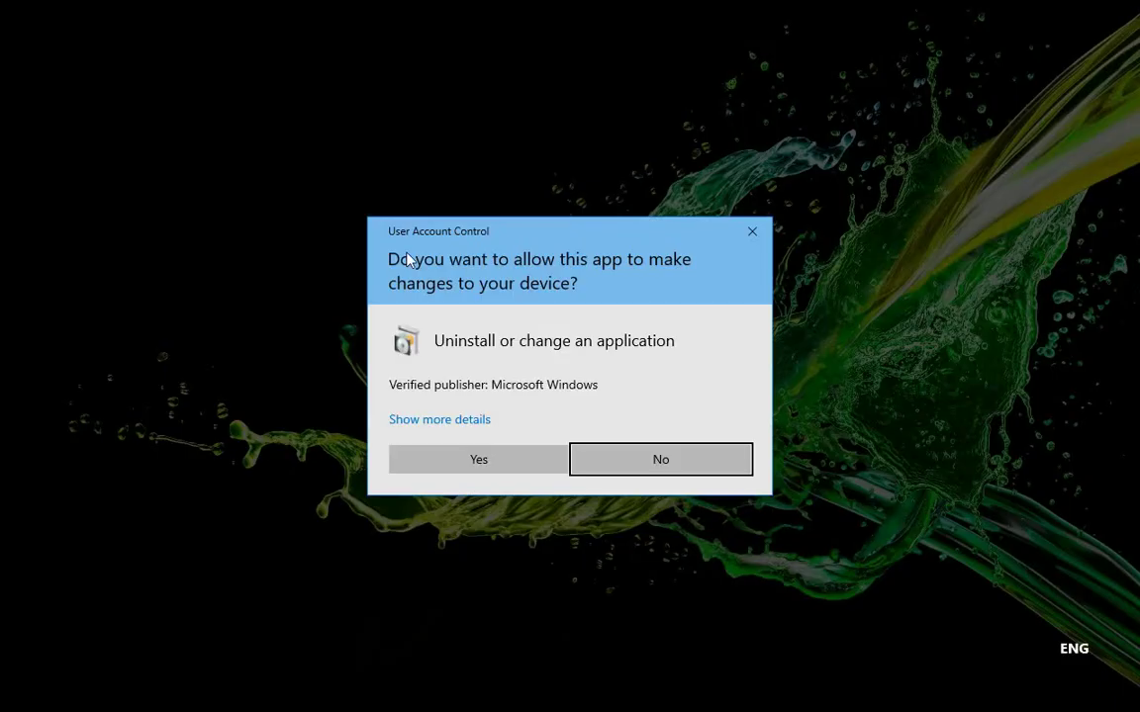
pyautogui.click(464, 461)
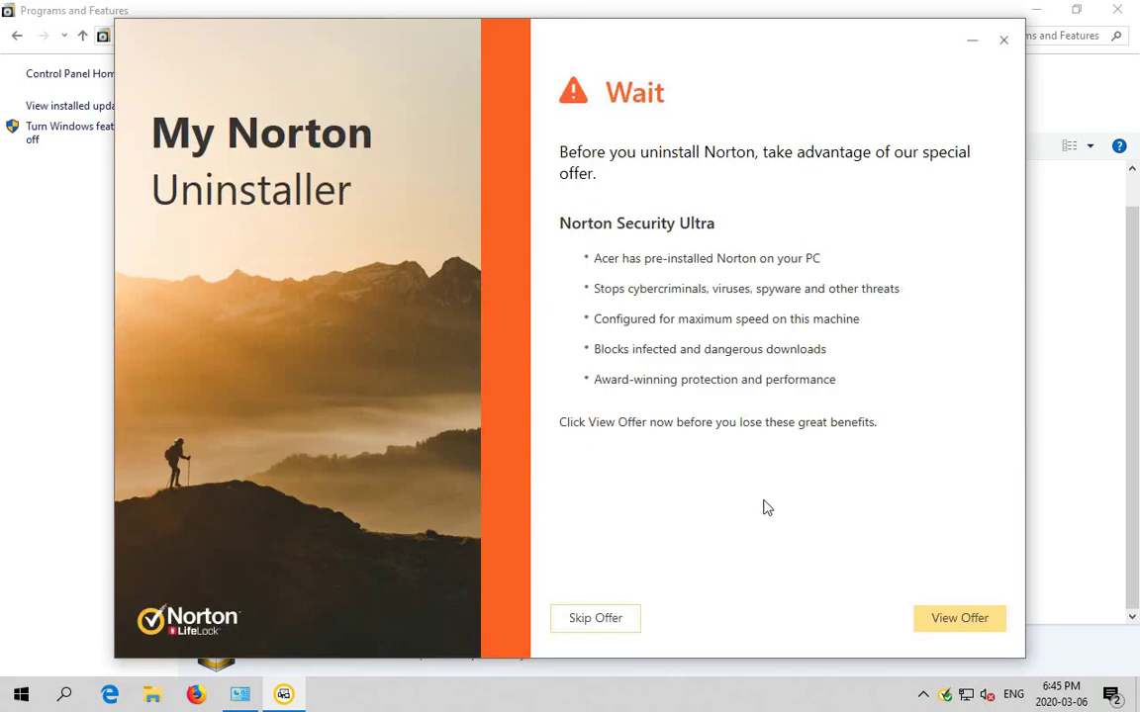
# Step: Skip the special offer, decline Norton Security Scan, and continue the full uninstall with user data removal
pyautogui.click(598, 620)
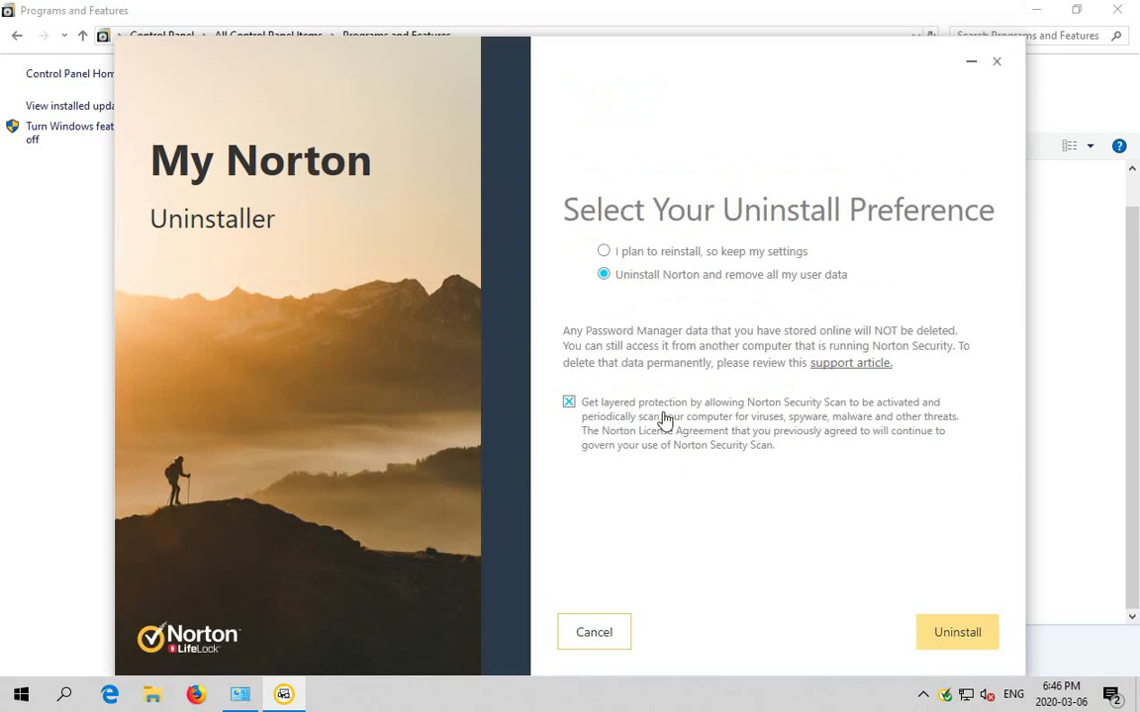
pyautogui.click(570, 408)
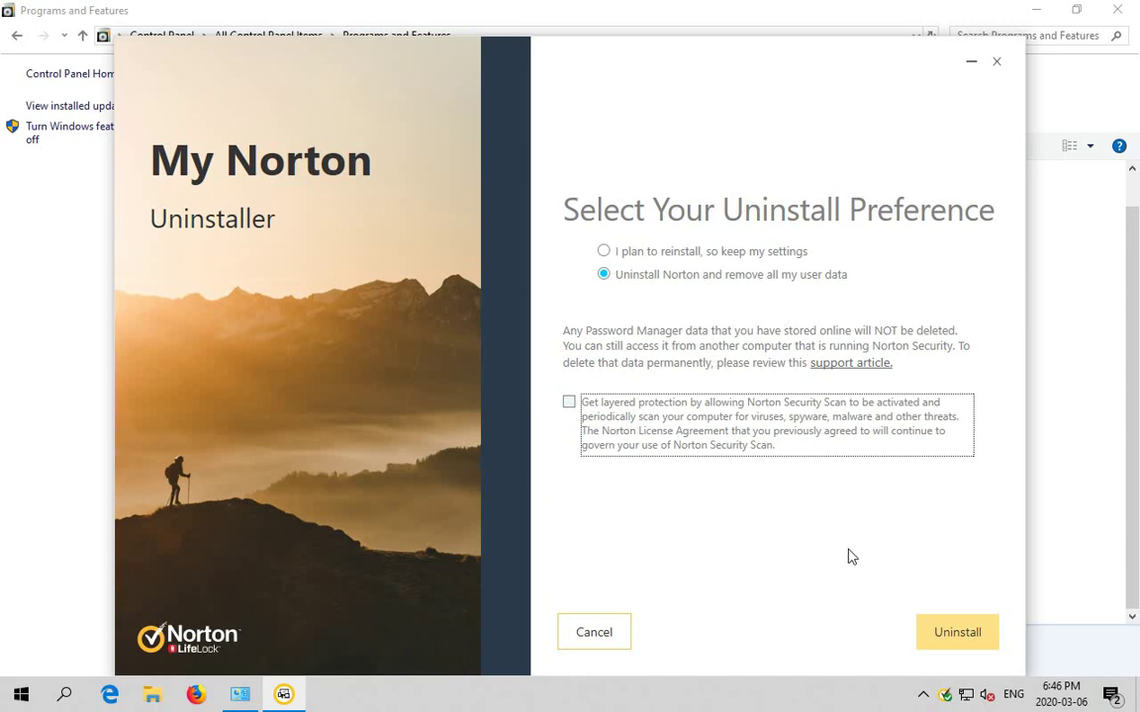
pyautogui.click(965, 639)
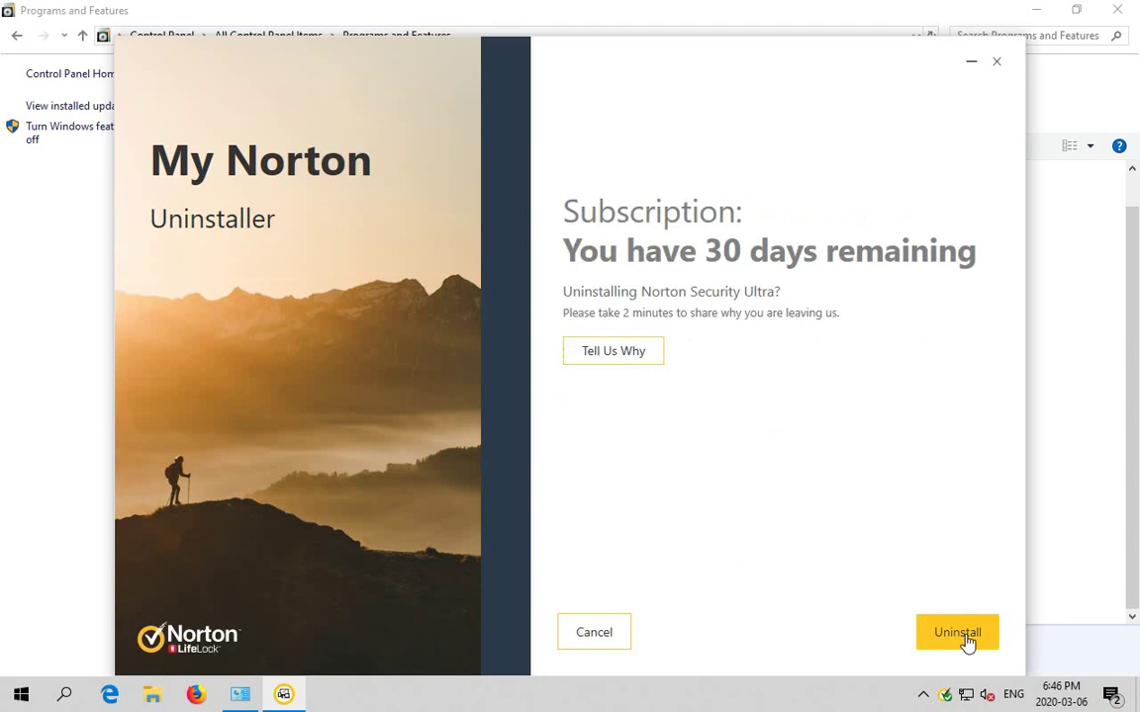
# Step: Confirm the Norton uninstall, close Programs and Features, and drag the uninstaller nearly off screen
pyautogui.click(967, 642)
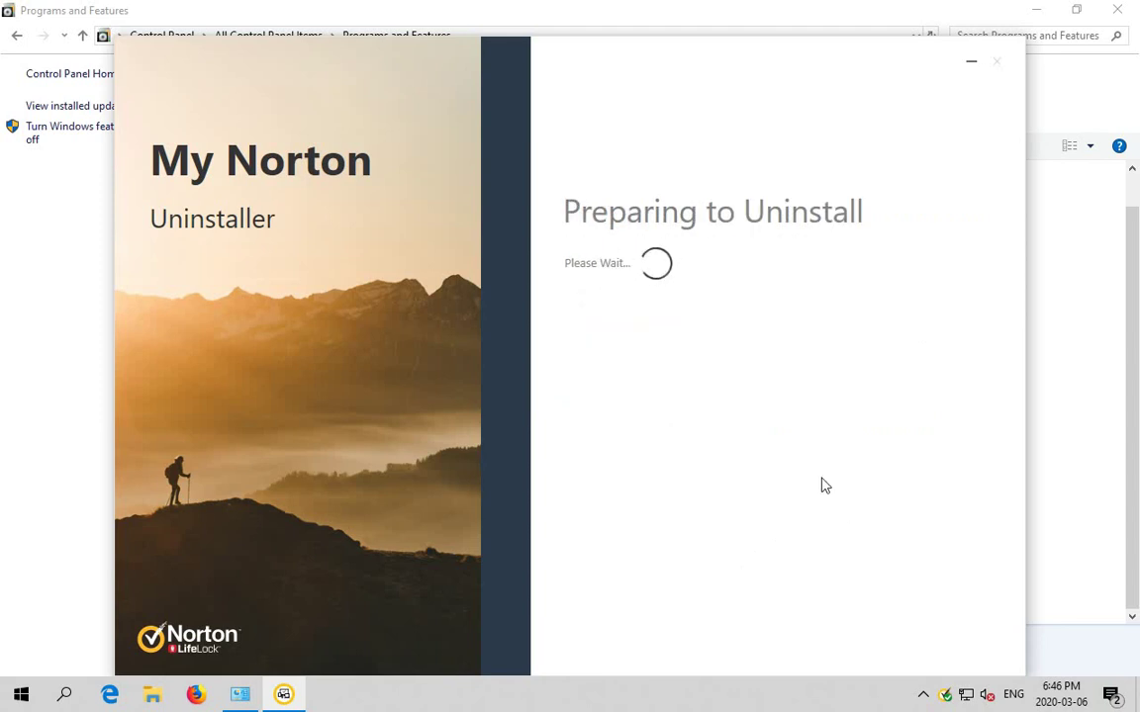
pyautogui.click(1129, 14)
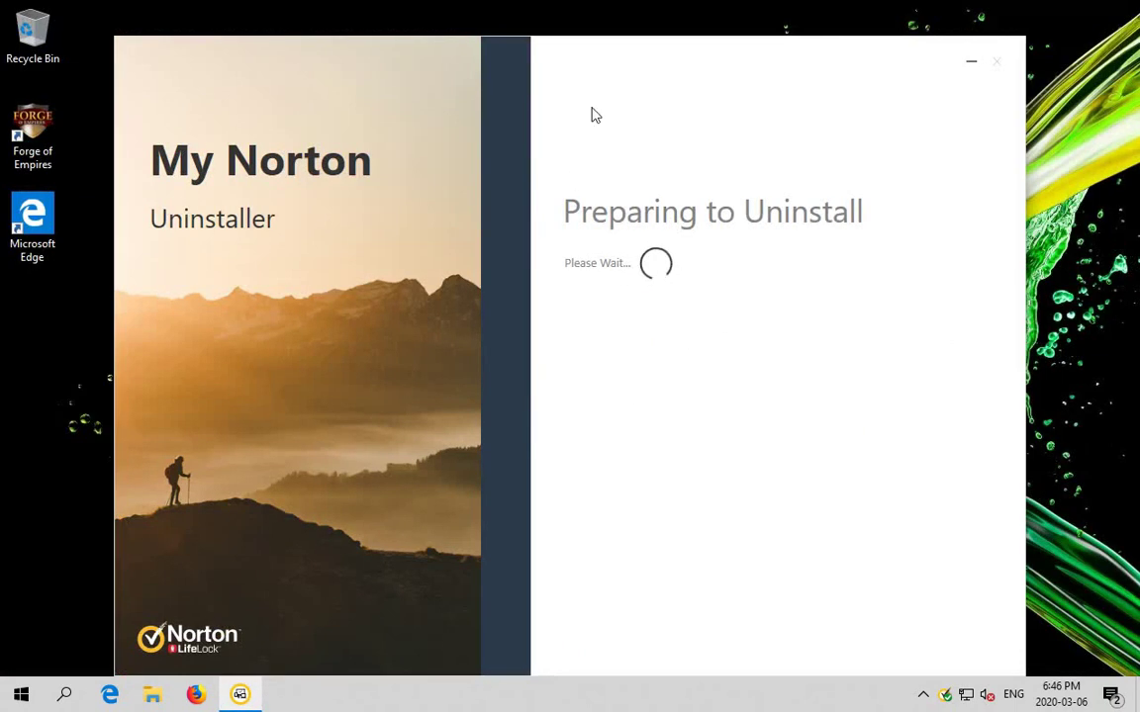
pyautogui.moveTo(535, 61); pyautogui.dragTo(552, 39)
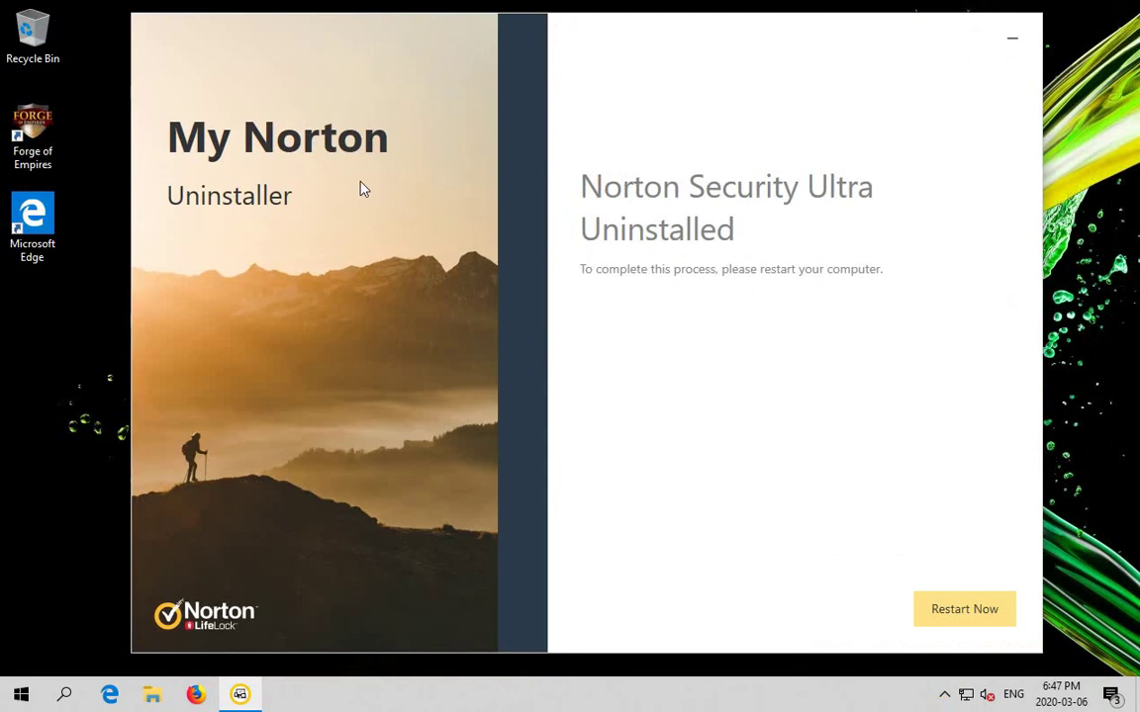
pyautogui.moveTo(457, 43); pyautogui.dragTo(427, 651)
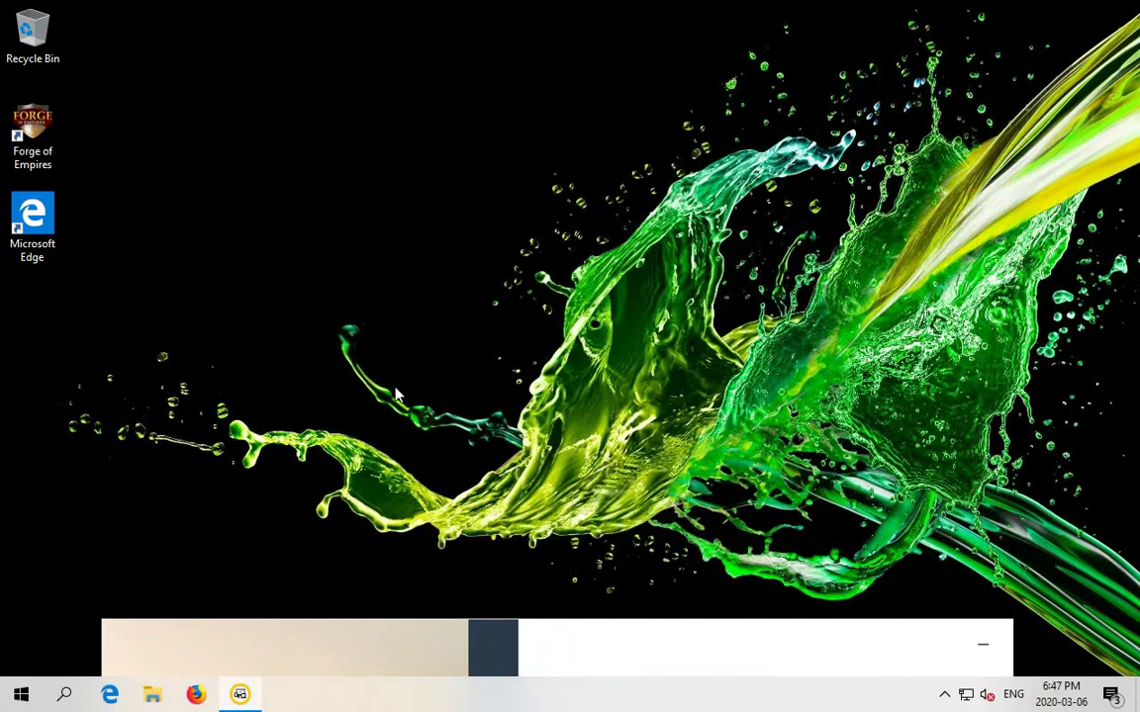
# Step: Search the Start menu for 'defender' and open the Windows Security app
pyautogui.click(20, 697)
pyautogui.write('de')
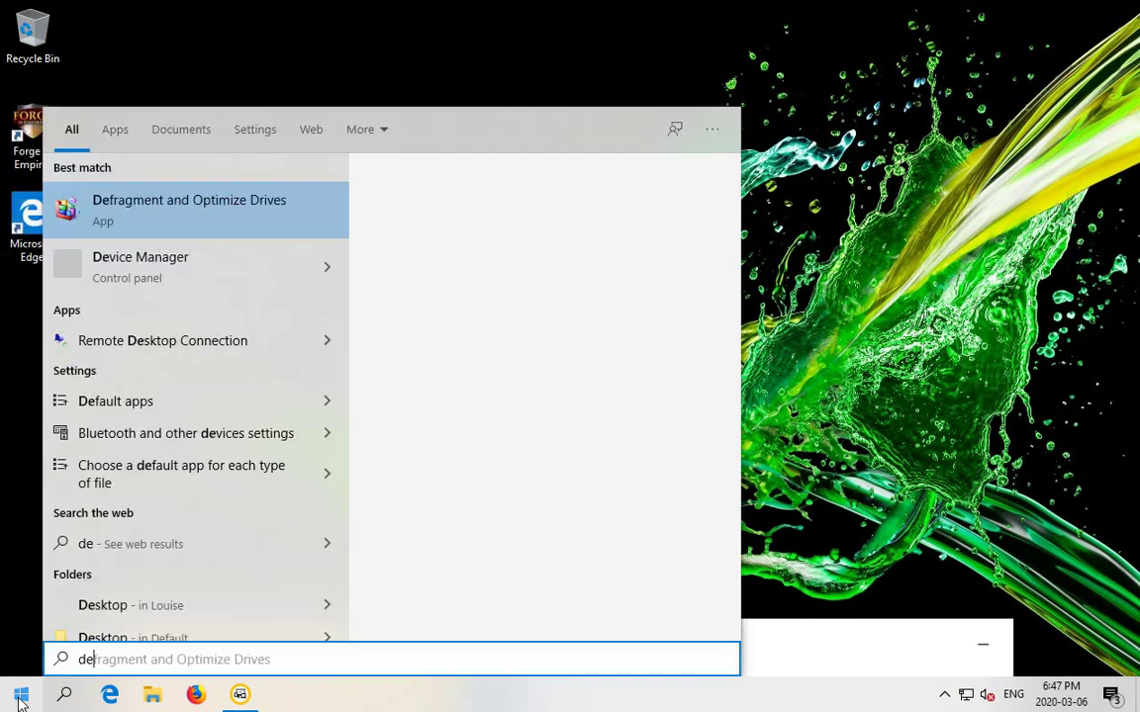
pyautogui.write('fender')
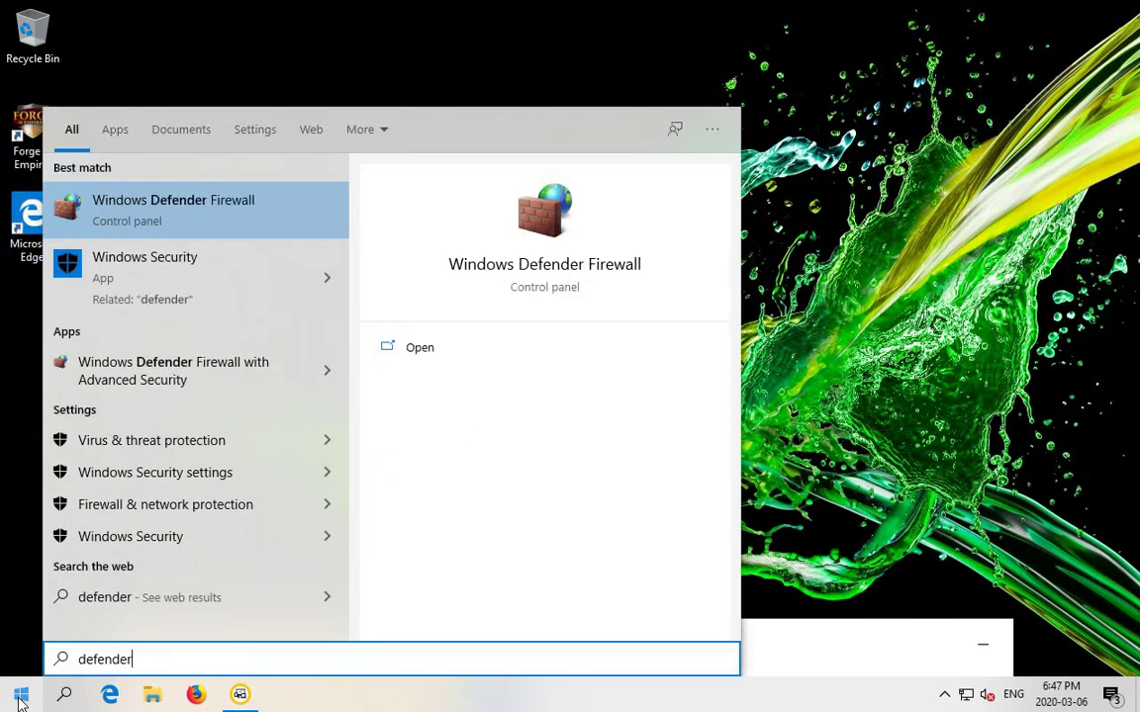
pyautogui.click(132, 279)
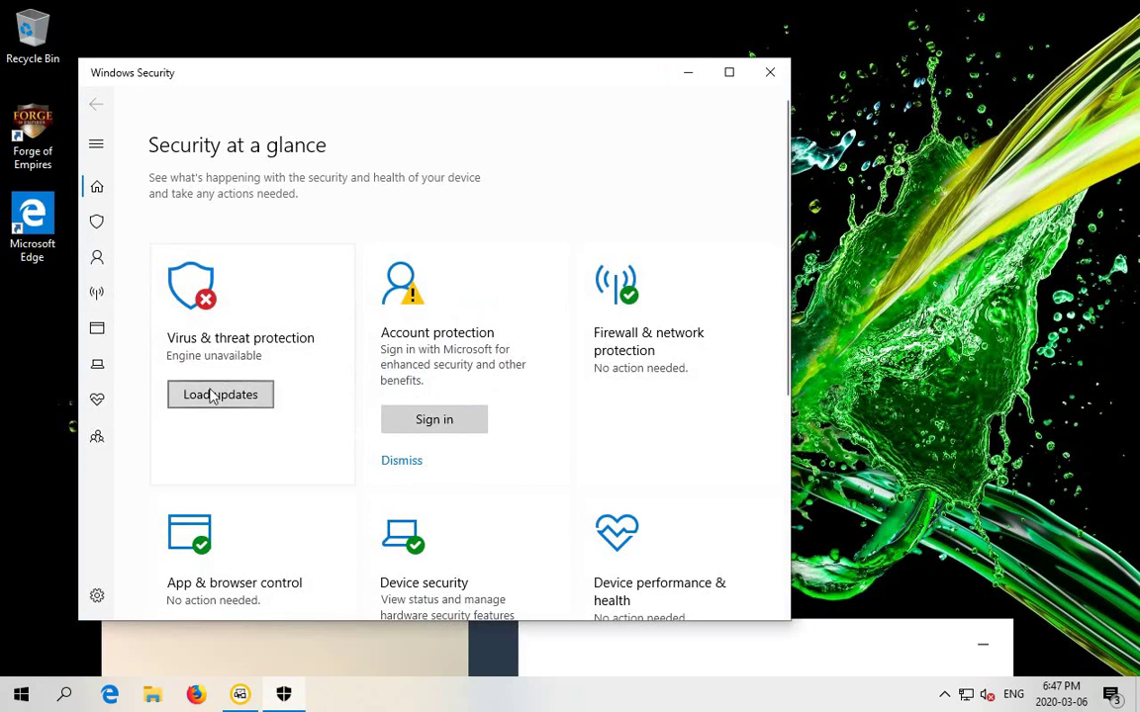
# Step: Load virus and threat protection updates and dismiss the Account protection sign-in suggestion
pyautogui.click(211, 396)
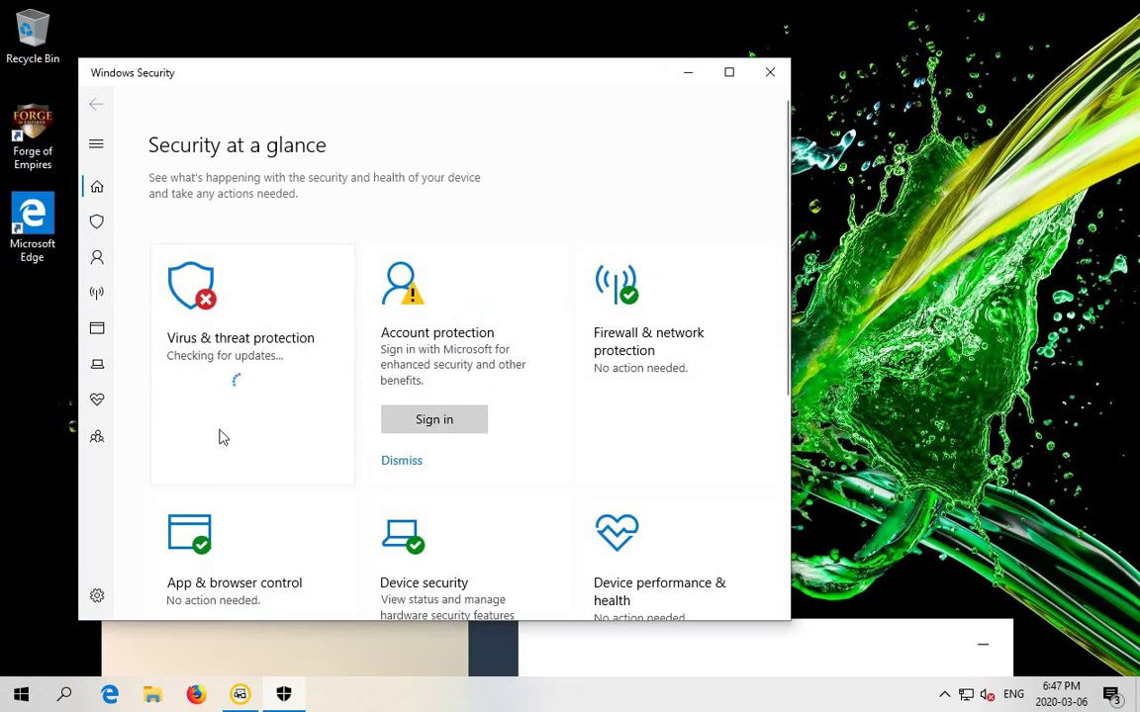
pyautogui.moveTo(478, 81); pyautogui.dragTo(526, 37)
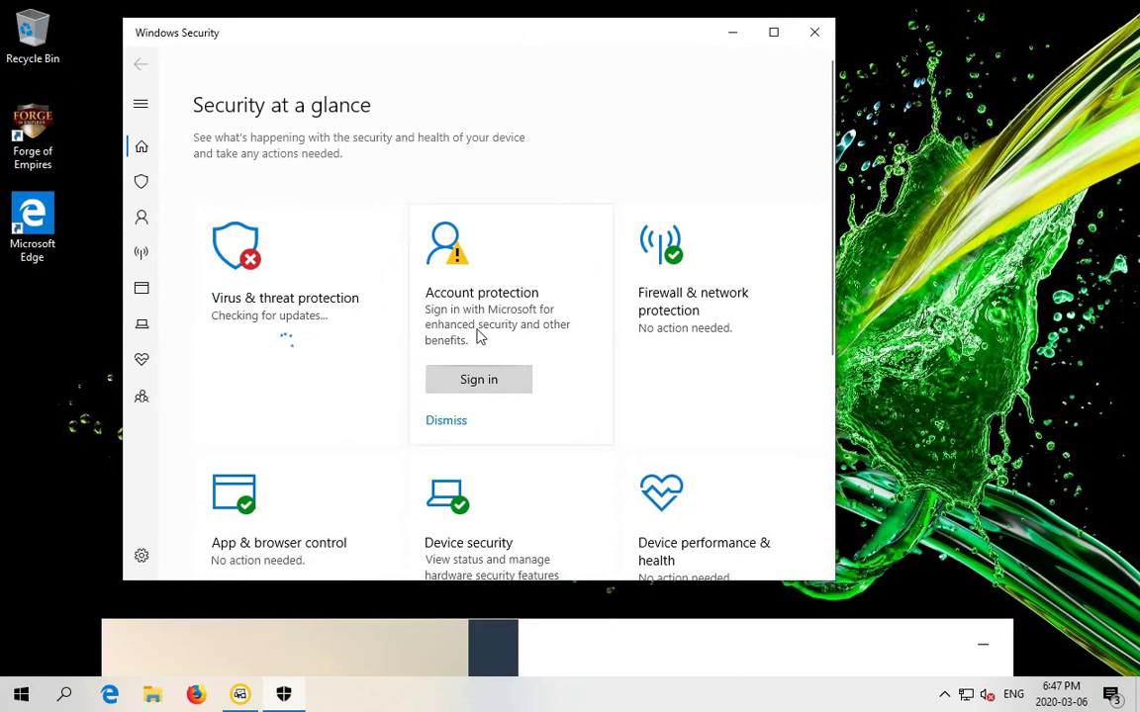
pyautogui.click(446, 421)
pyautogui.scroll(-1, 569, 371)
pyautogui.scroll(-2, 569, 371)
pyautogui.scroll(3, 565, 369)
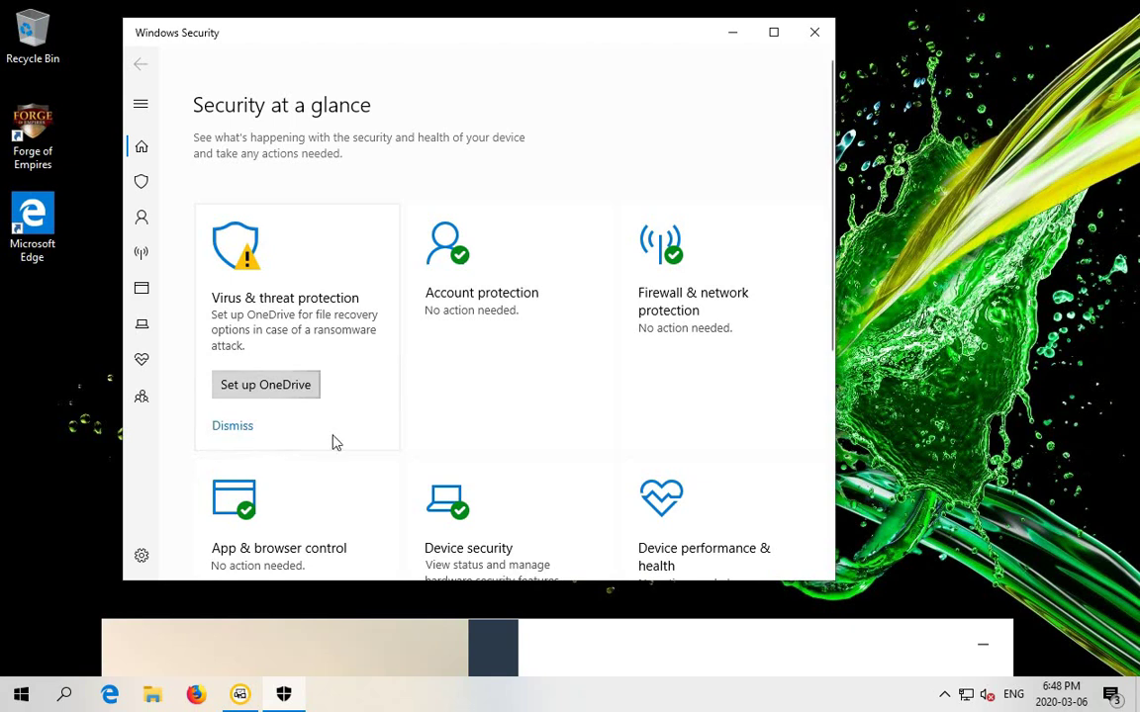
# Step: Pin Windows Security to the taskbar from its taskbar icon menu
pyautogui.rightClick(284, 696)
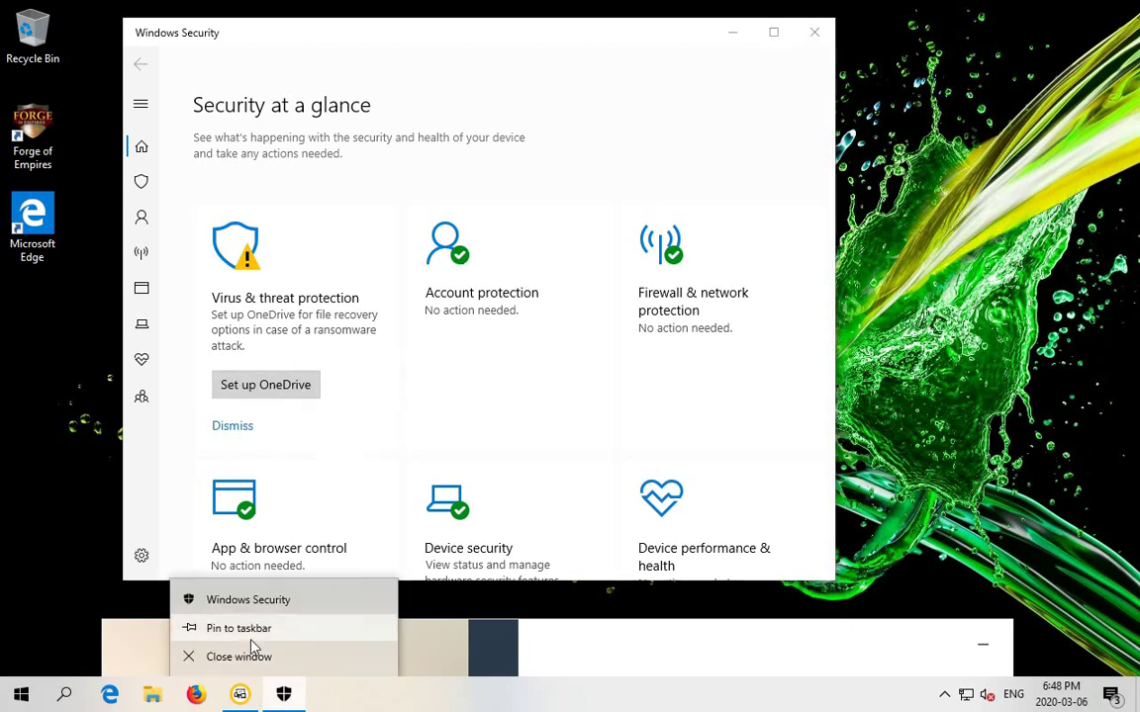
pyautogui.click(249, 631)
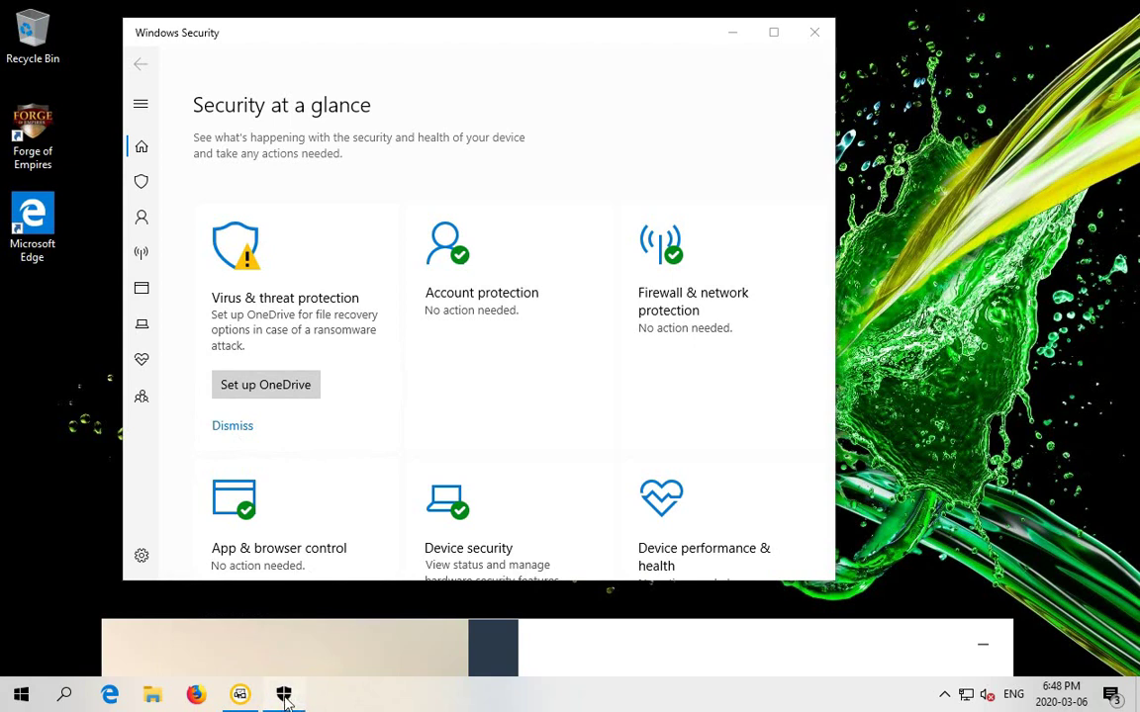